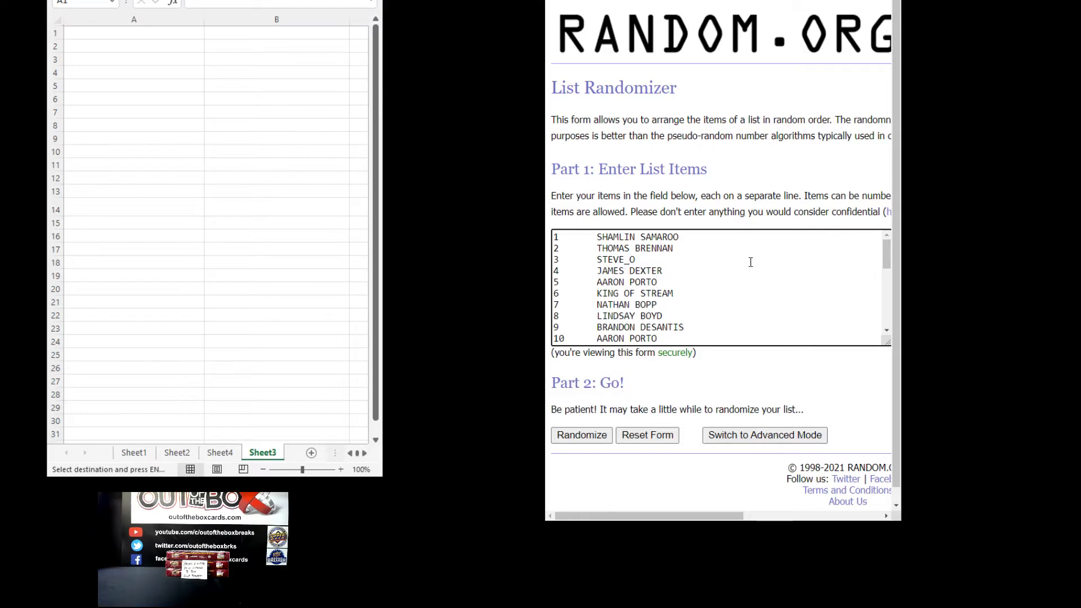
# Shuffle the participant list four times on RANDOM.ORG
pyautogui.scroll(-2, 751, 262)
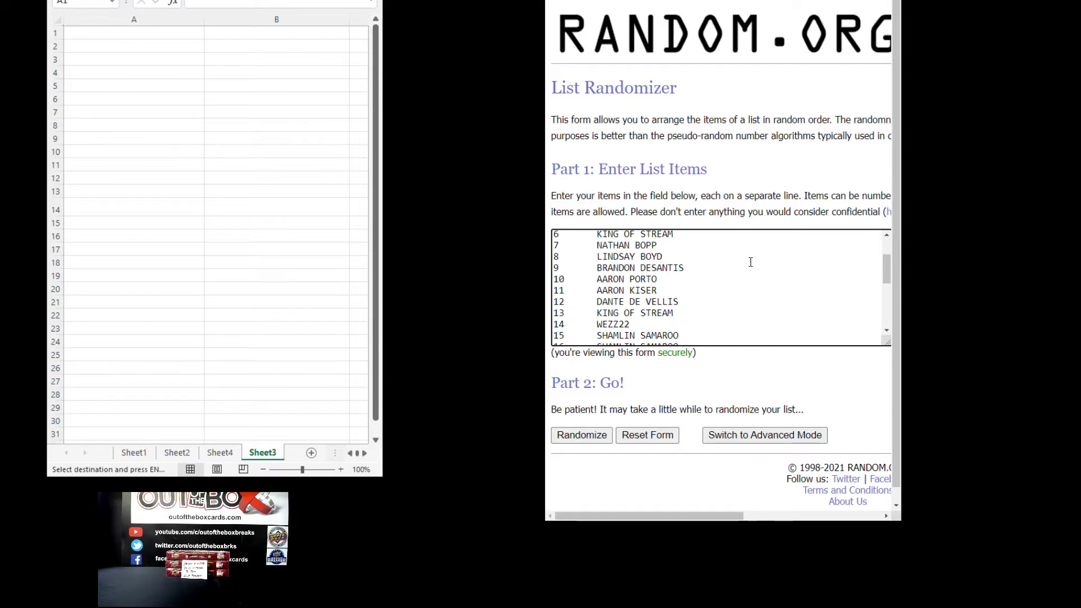
pyautogui.scroll(-5, 737, 267)
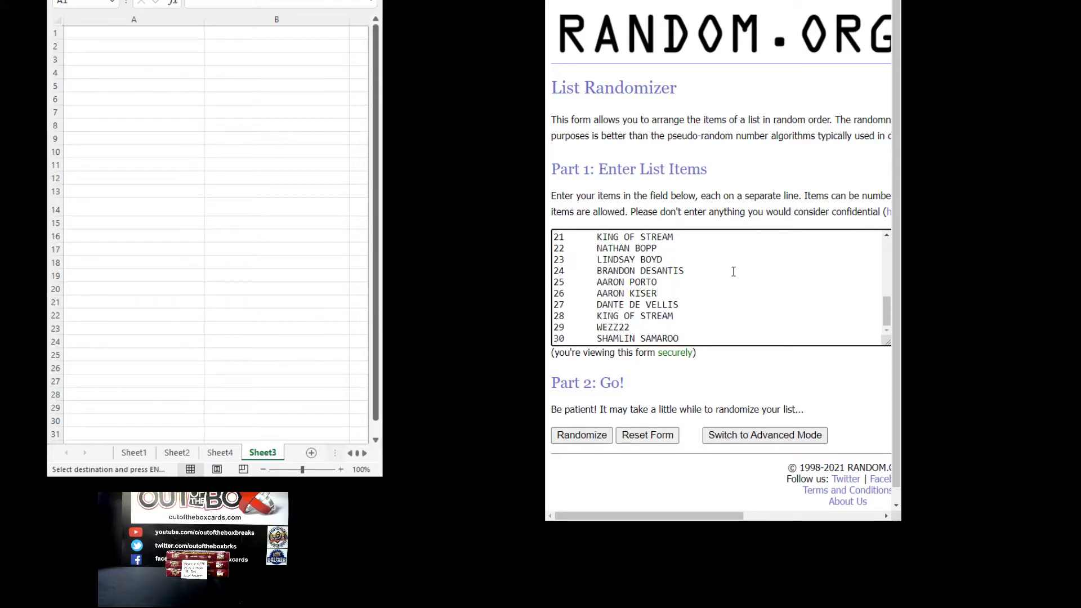
pyautogui.click(588, 434)
pyautogui.scroll(-3, 602, 394)
pyautogui.click(586, 419)
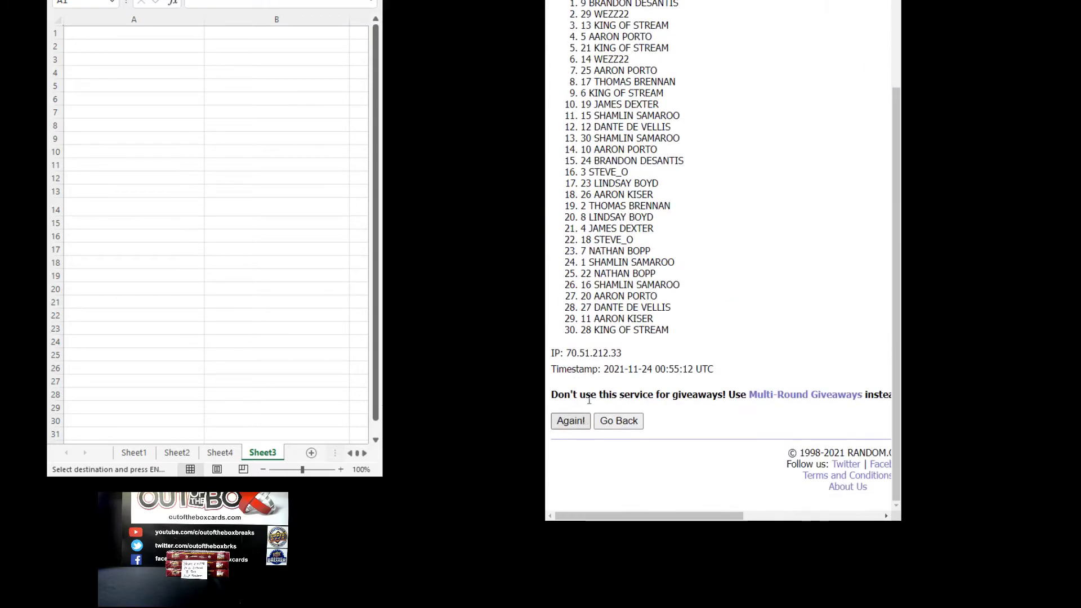
pyautogui.scroll(-3, 586, 376)
pyautogui.click(585, 420)
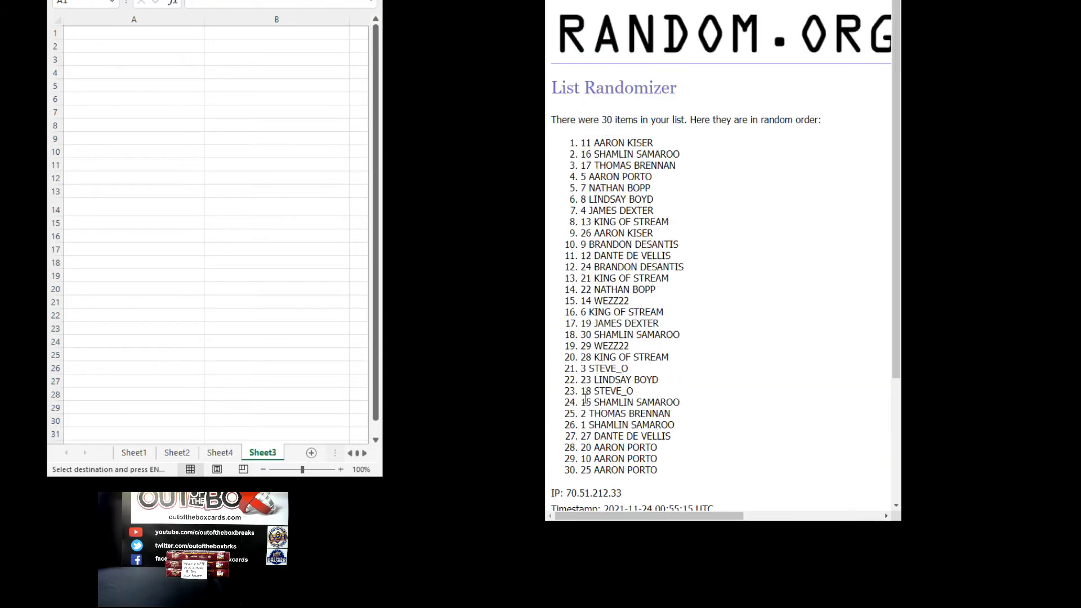
pyautogui.scroll(-3, 586, 421)
pyautogui.click(585, 420)
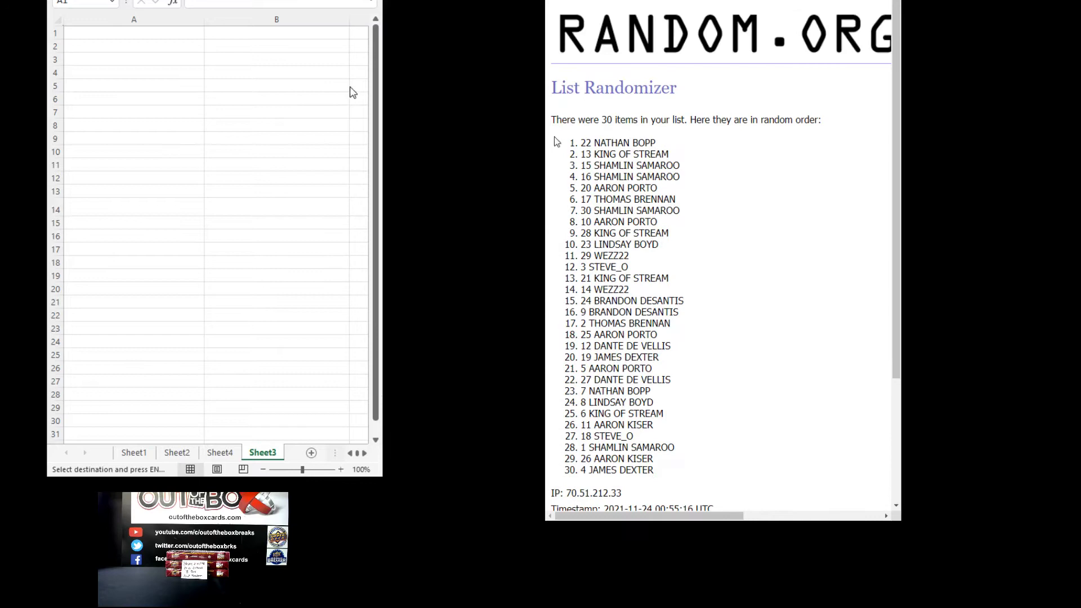
# Copy the final shuffled names into column A from cell A1, then return to the randomizer
pyautogui.moveTo(566, 142); pyautogui.dragTo(732, 304)
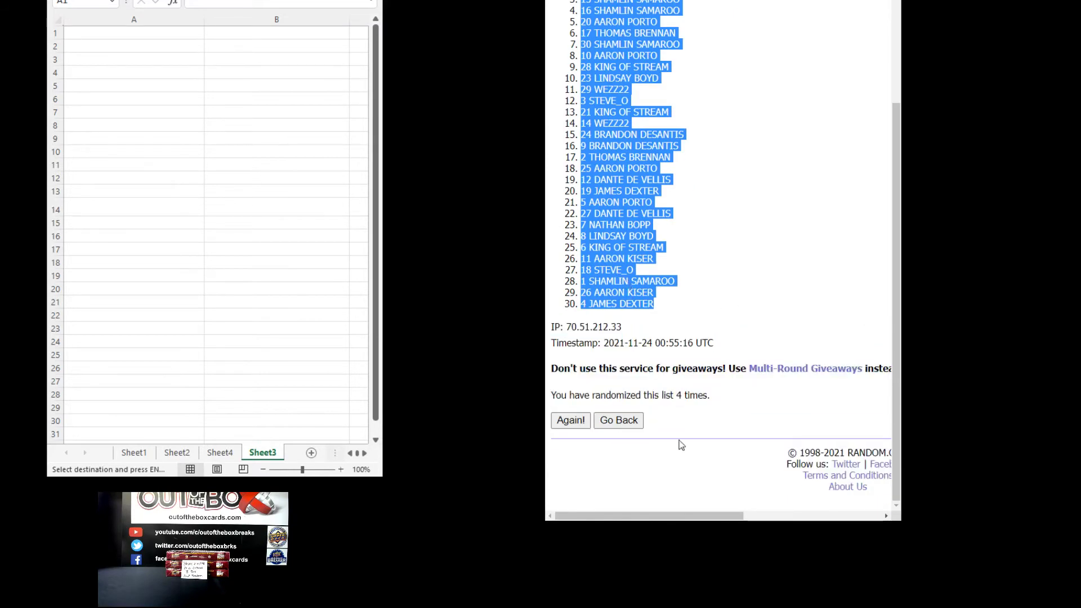
pyautogui.hotkey('ctrl', 'c')
pyautogui.click(146, 35)
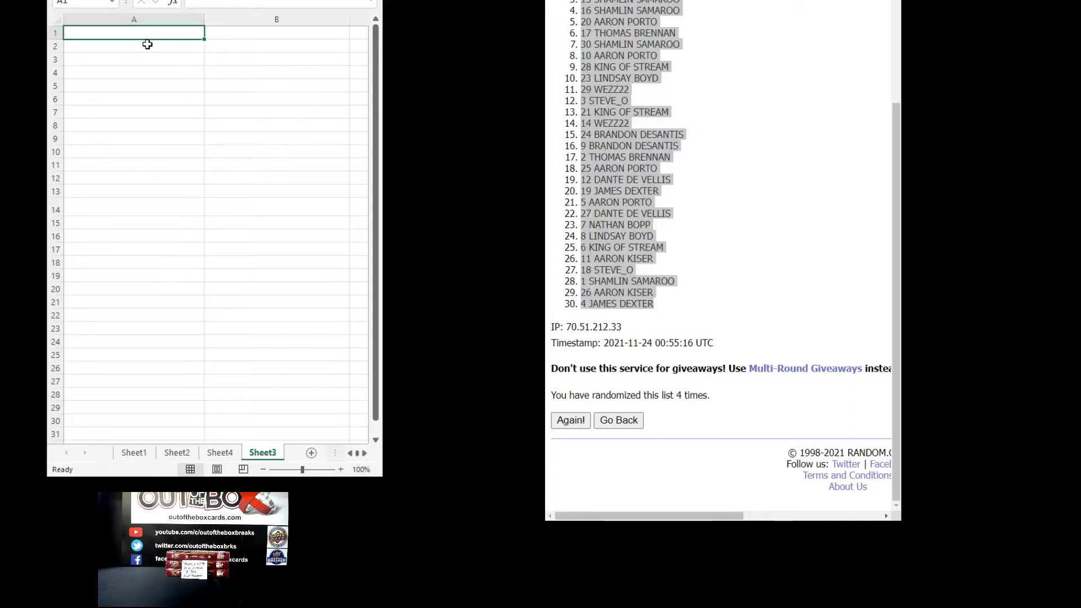
pyautogui.hotkey('ctrl', 'v')
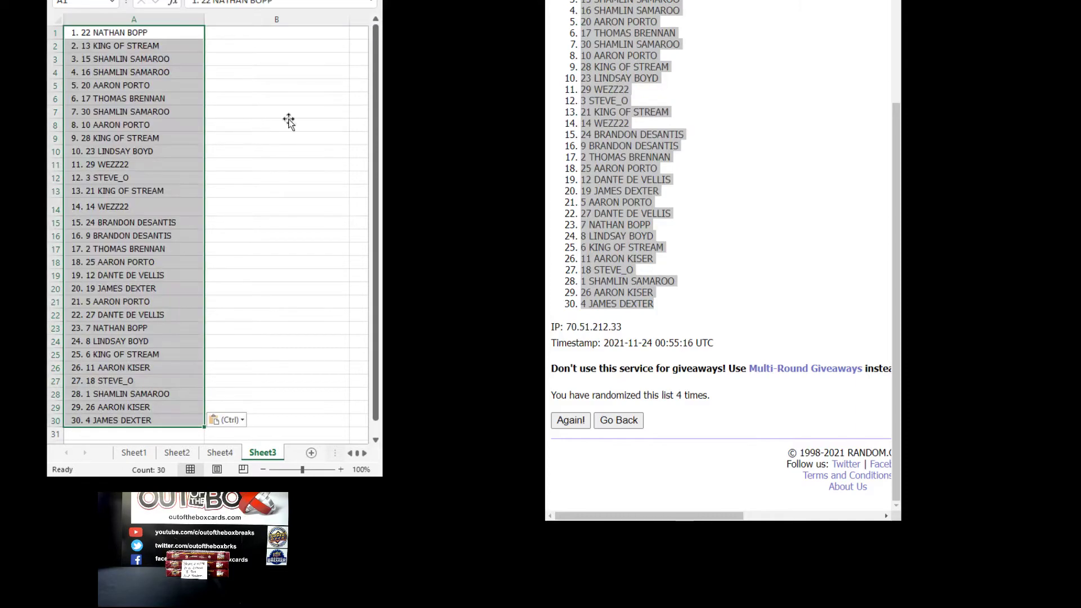
pyautogui.click(289, 123)
pyautogui.click(756, 160)
# Go back to the entry form and shuffle the 30 NHL teams once
pyautogui.click(619, 420)
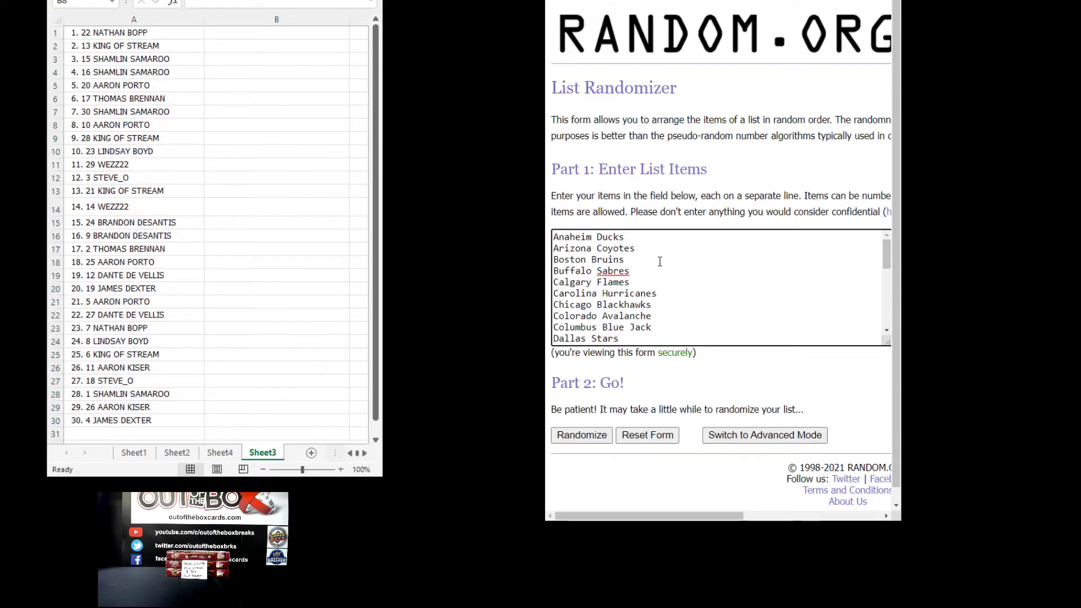
pyautogui.scroll(-5, 660, 269)
pyautogui.scroll(-1, 659, 269)
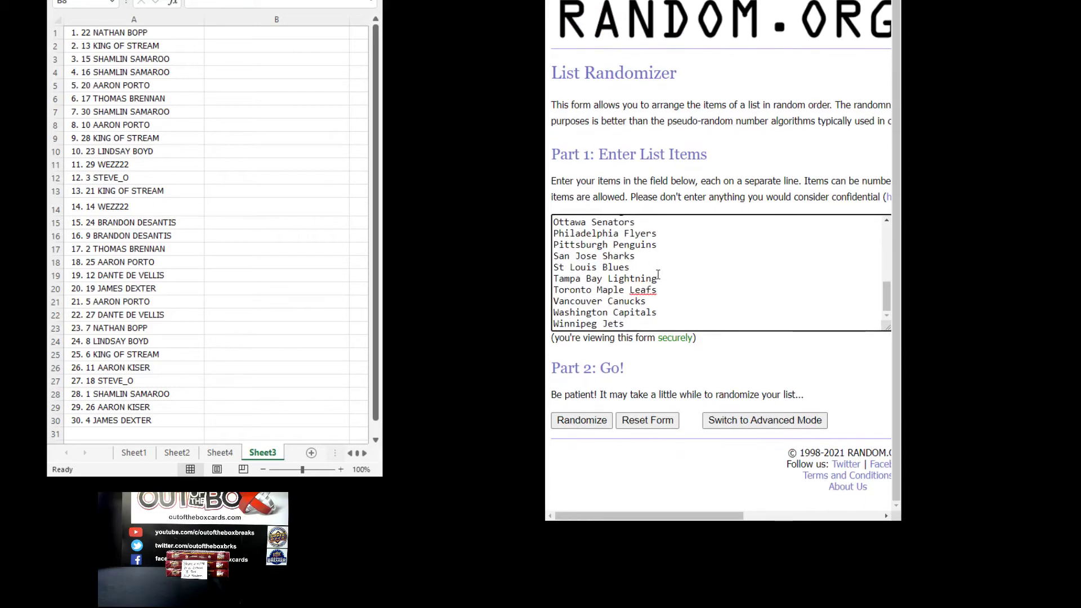
pyautogui.scroll(3, 641, 270)
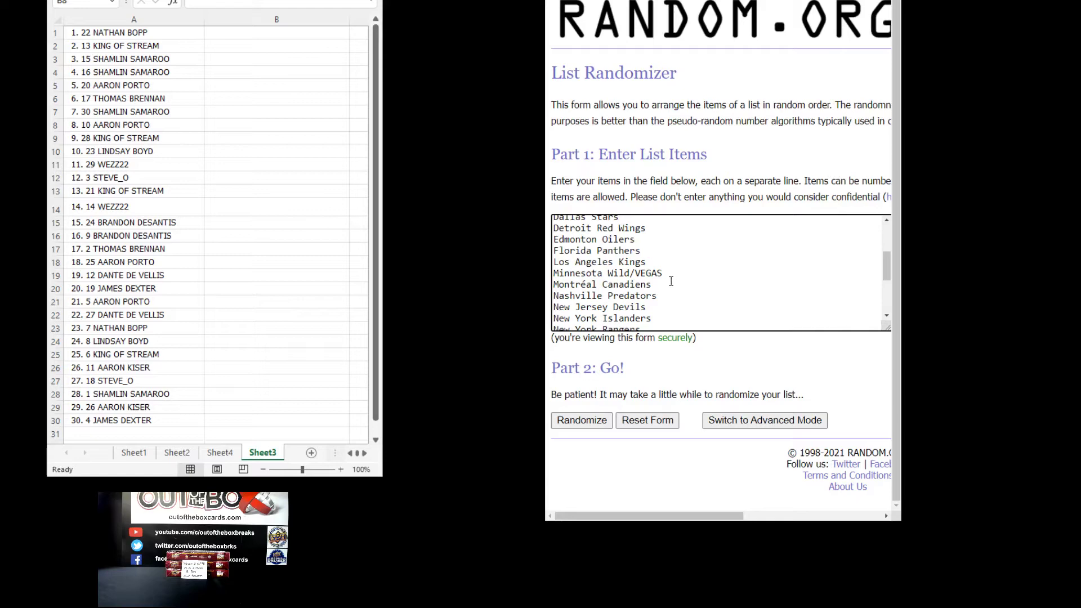
pyautogui.scroll(-3, 670, 288)
pyautogui.click(594, 422)
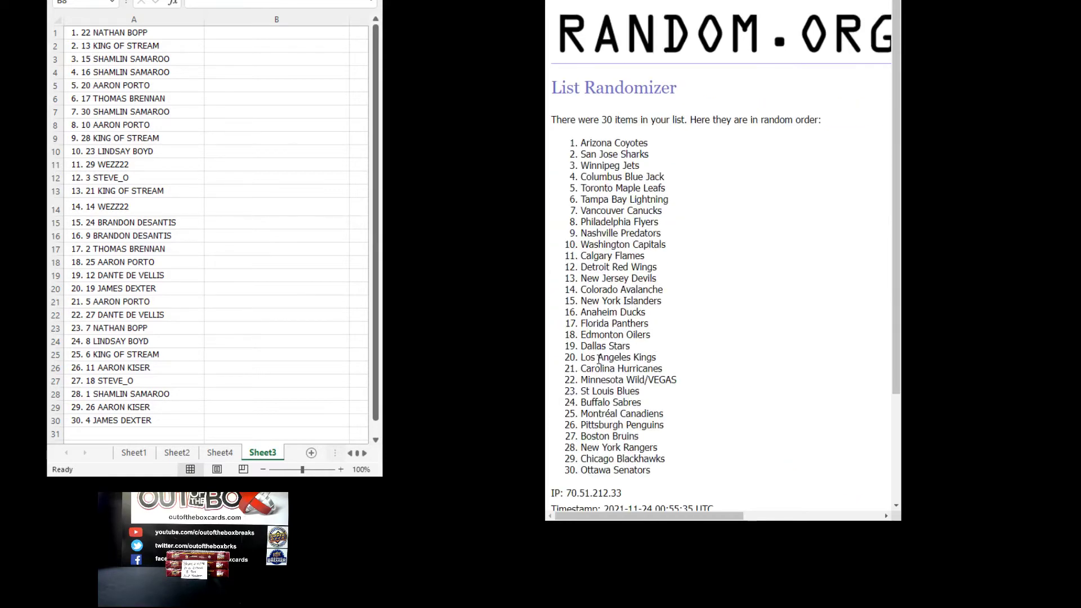
# Reshuffle the teams three more times and select the final order, Arizona Coyotes through Carolina Hurricanes
pyautogui.scroll(-1, 588, 415)
pyautogui.scroll(-5, 587, 415)
pyautogui.click(580, 420)
pyautogui.scroll(-4, 588, 394)
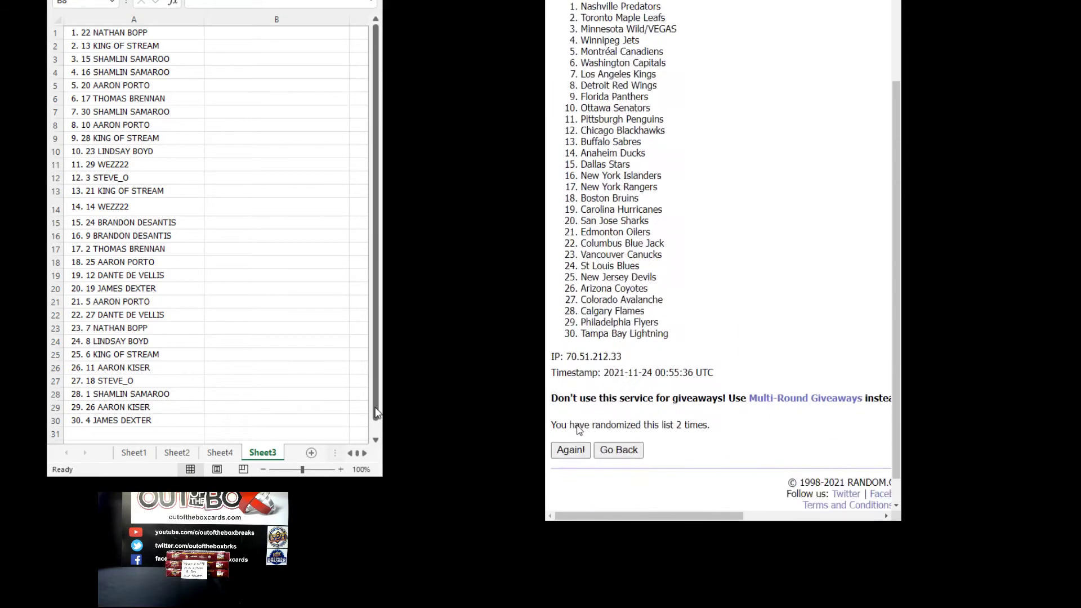
pyautogui.click(571, 420)
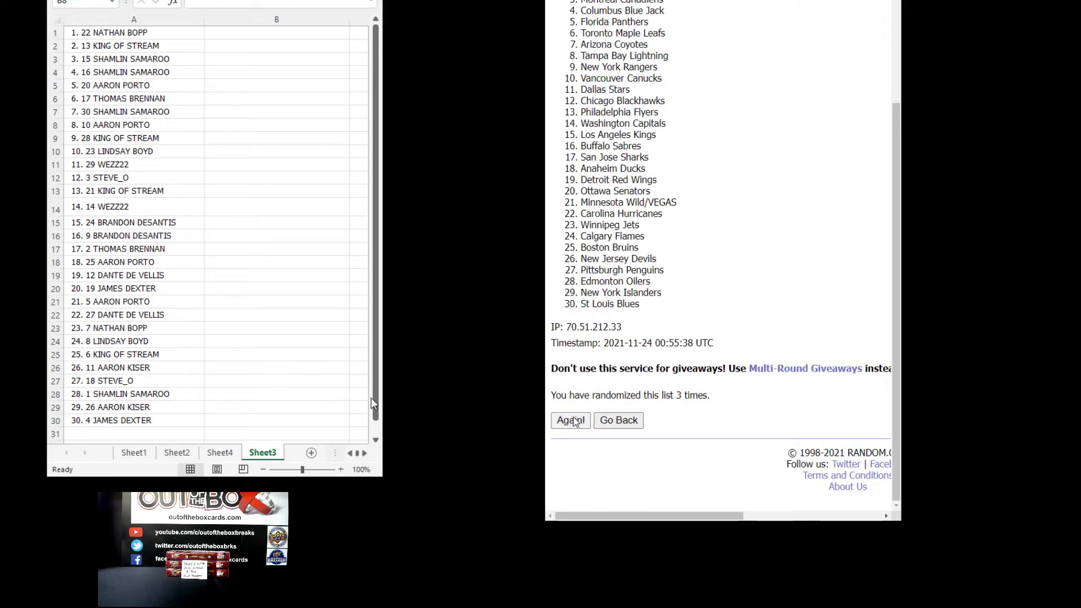
pyautogui.click(574, 420)
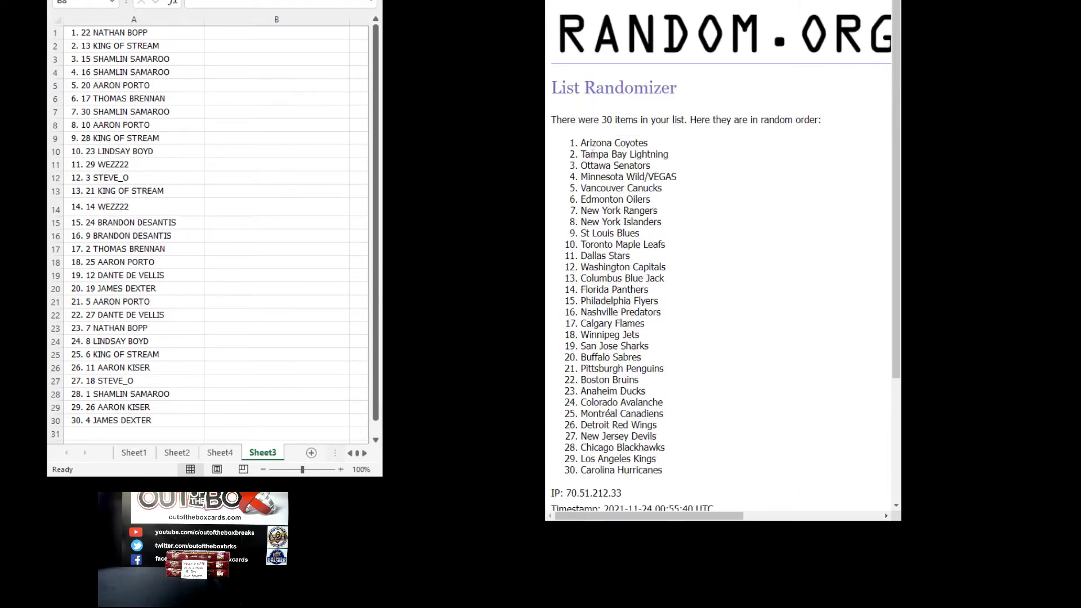
pyautogui.moveTo(581, 140); pyautogui.dragTo(721, 298)
pyautogui.scroll(-3, 702, 503)
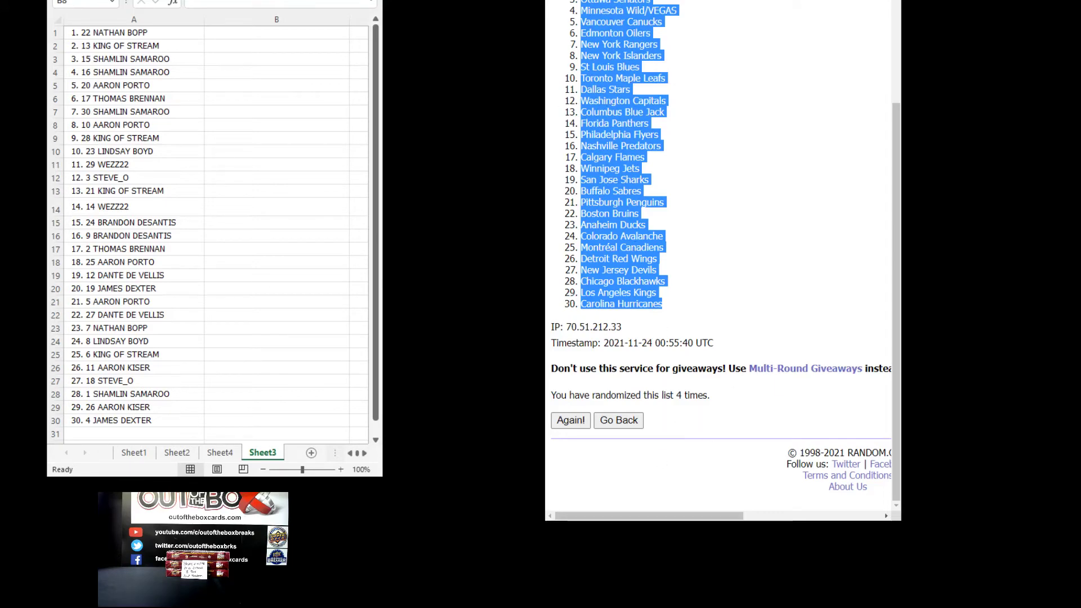
pyautogui.hotkey('alt', 'Tab')
# Paste the shuffled NHL teams into column B from B1 and check the print preview
pyautogui.click(246, 32)
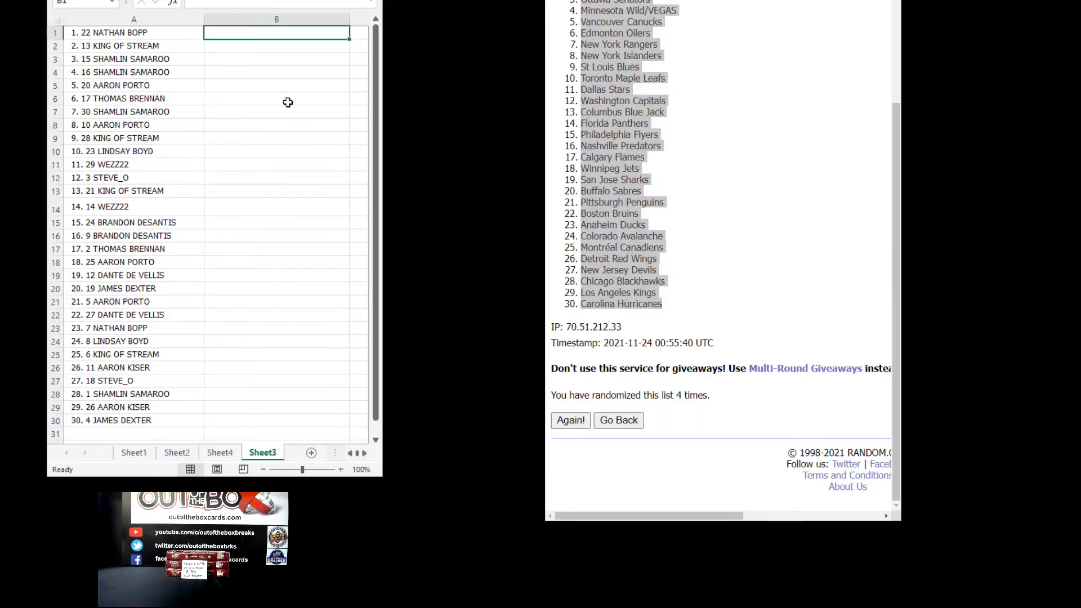
pyautogui.hotkey('ctrl', 'v')
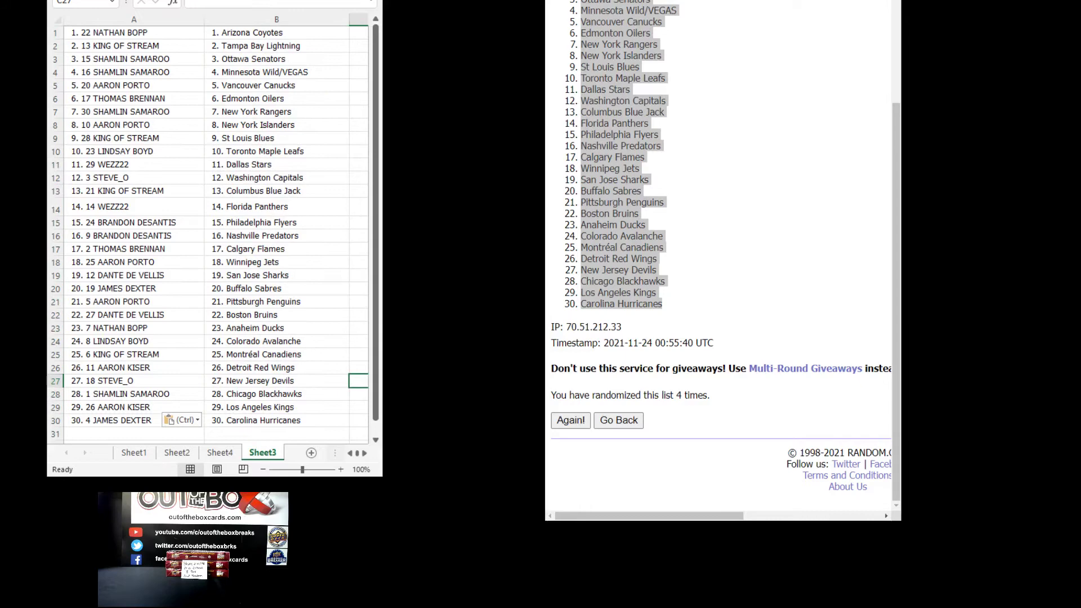
pyautogui.hotkey('alt', 'f')
pyautogui.click(90, 104)
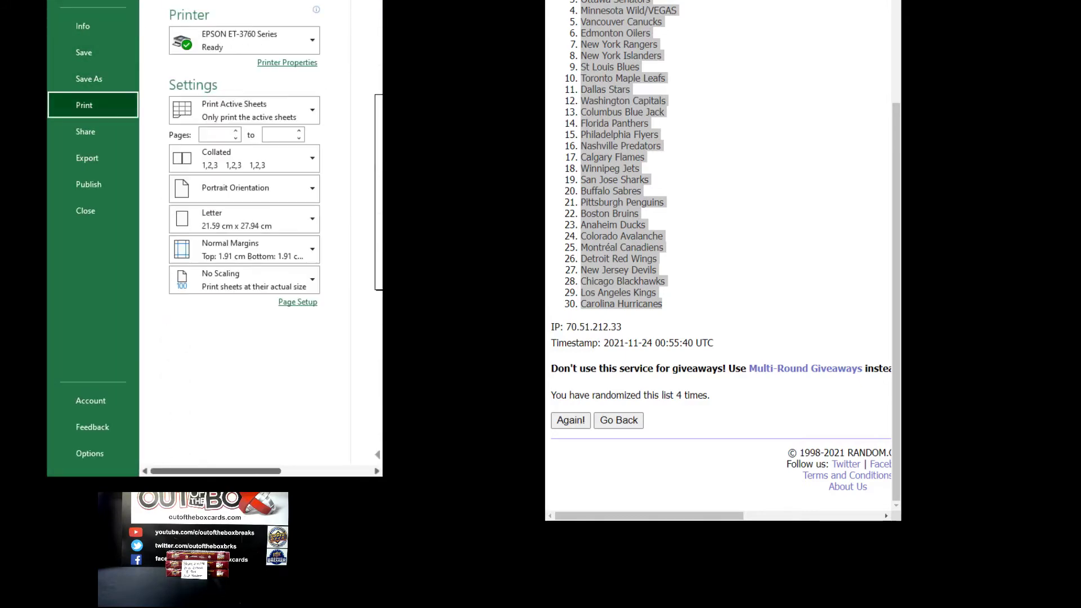
pyautogui.press('Escape')
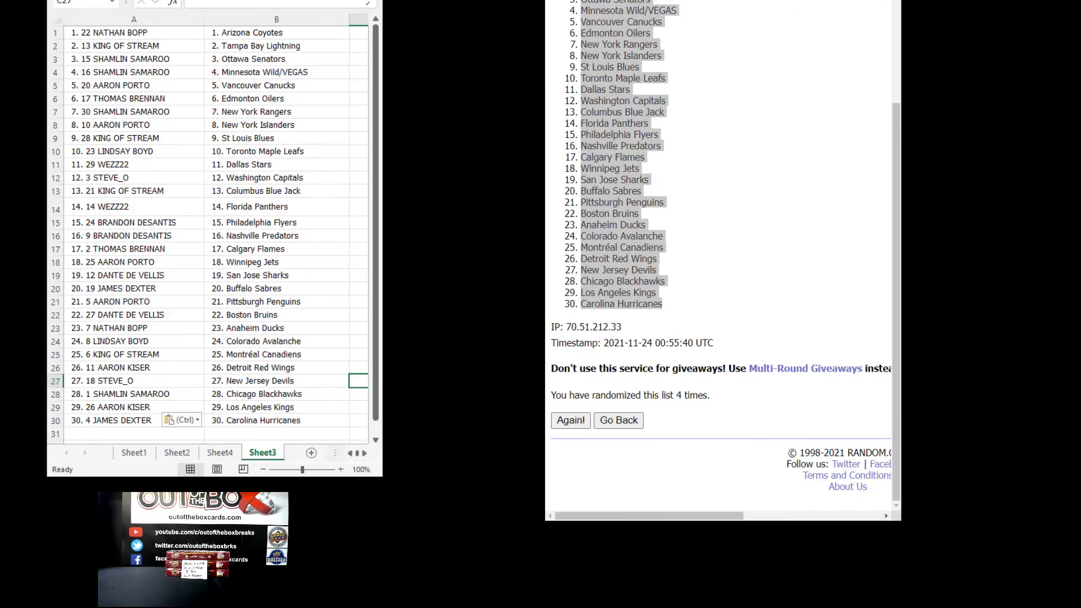